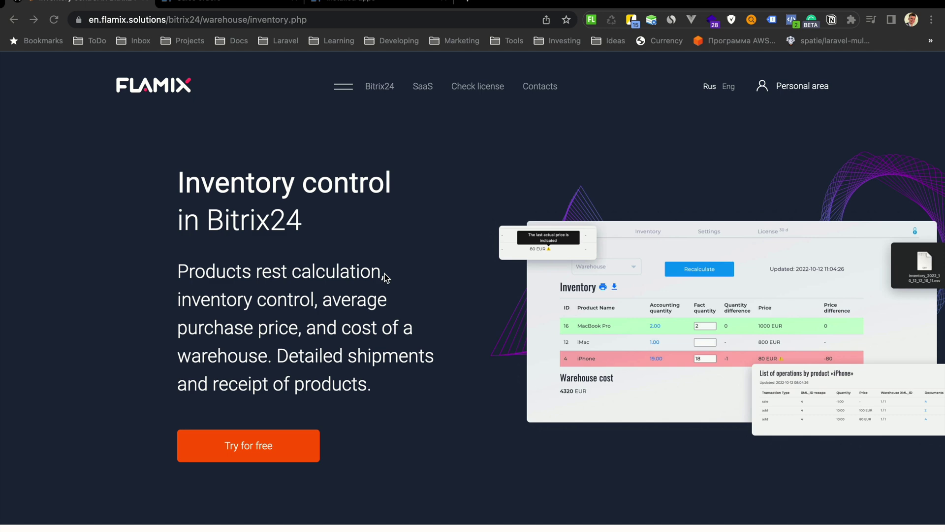
# Scroll the Flamix website down to the app's Install section.
pyautogui.click(399, 194)
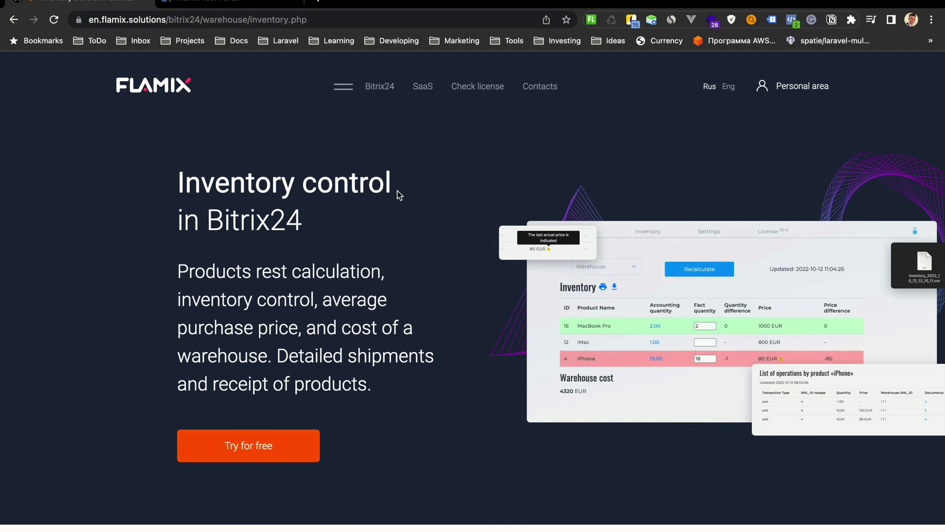
pyautogui.scroll(-15, 324, 215)
pyautogui.scroll(-3, 324, 218)
pyautogui.scroll(-1, 291, 148)
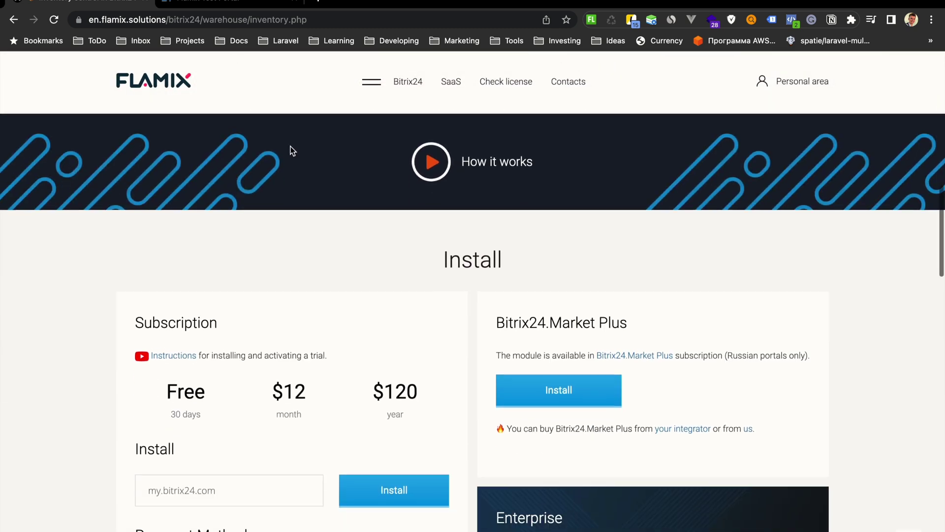
# Enter the Bitrix24 test portal's address in the Install field and start installing the app.
pyautogui.click(214, 7)
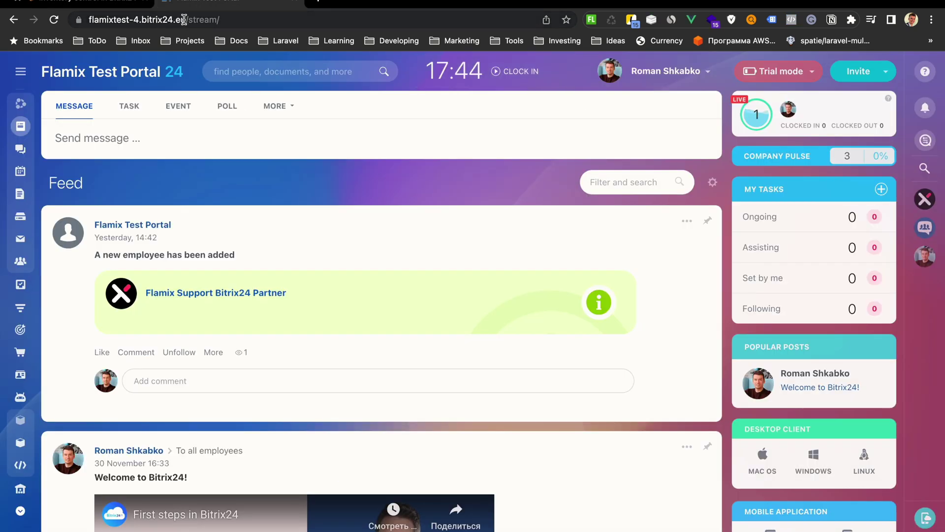
pyautogui.click(184, 19)
pyautogui.click(88, 3)
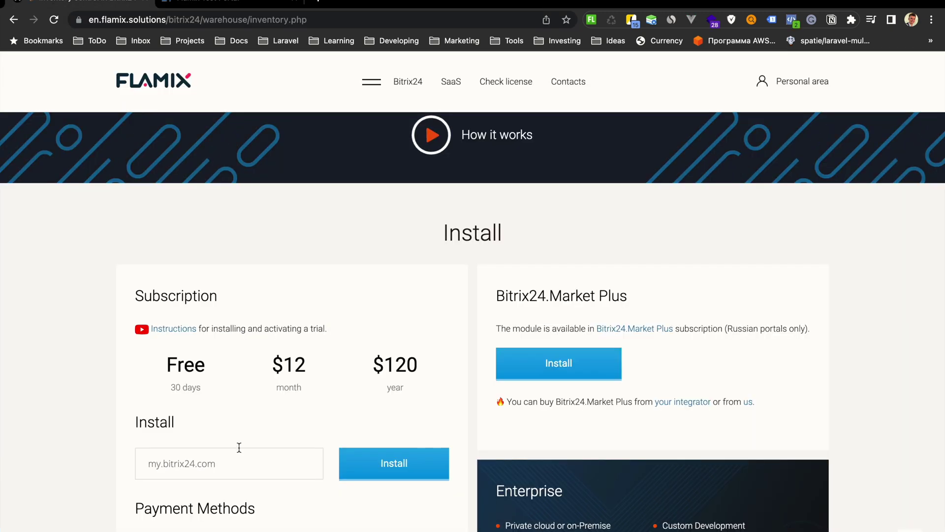
pyautogui.click(224, 456)
pyautogui.click(256, 361)
pyautogui.click(382, 462)
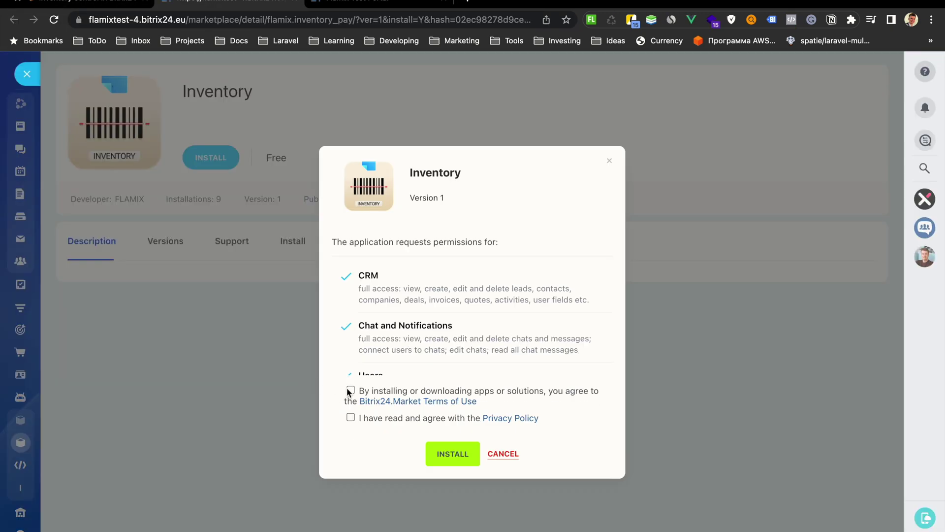
# Accept the marketplace terms of use and privacy policy and install the Inventory app.
pyautogui.click(350, 390)
pyautogui.click(351, 417)
pyautogui.click(452, 453)
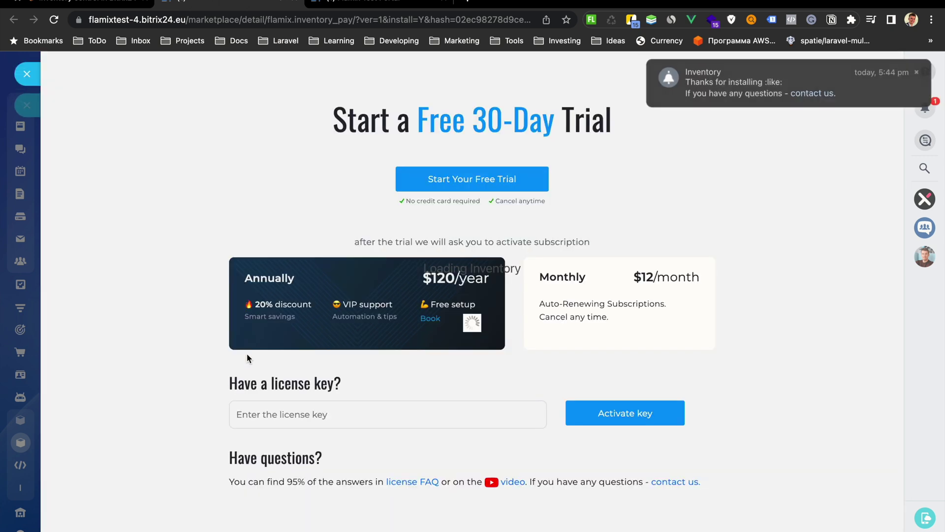
# Start the free 30-day trial and activate it with a trial e-mail address.
pyautogui.click(923, 72)
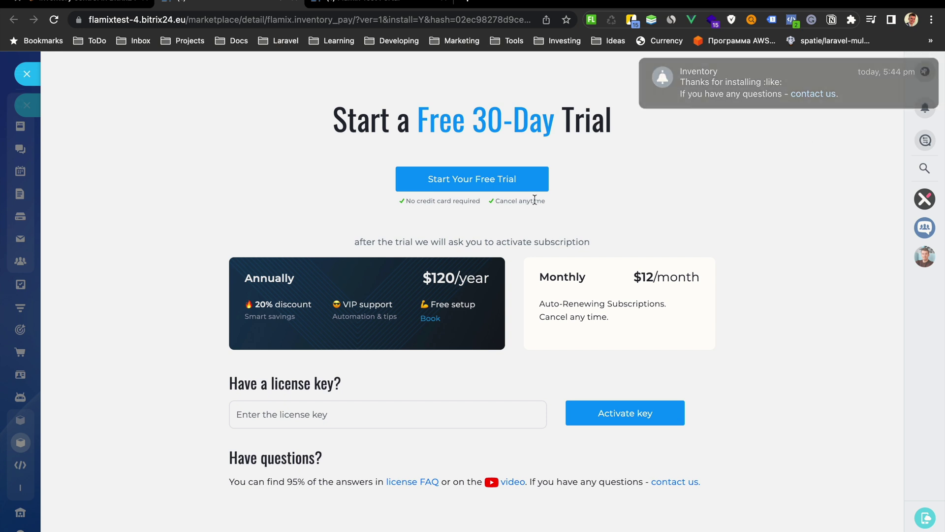
pyautogui.click(505, 183)
pyautogui.click(377, 300)
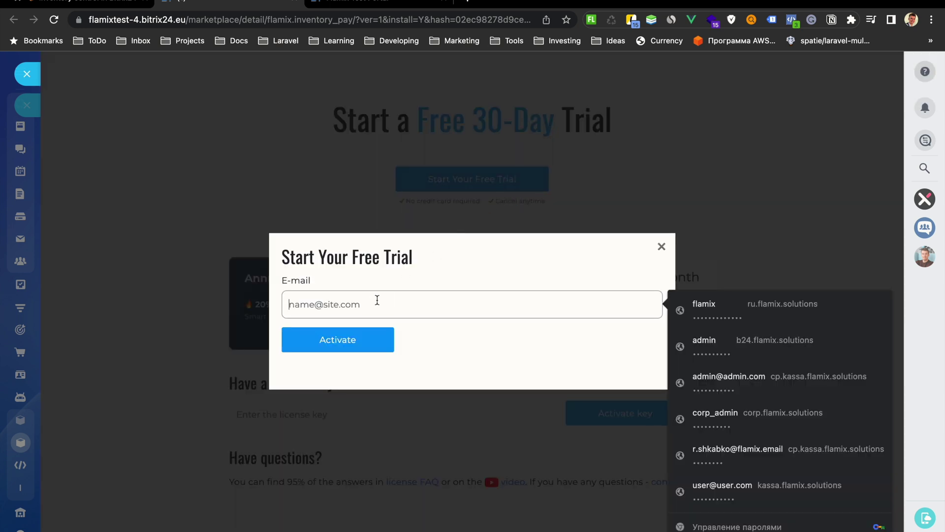
pyautogui.write('m')
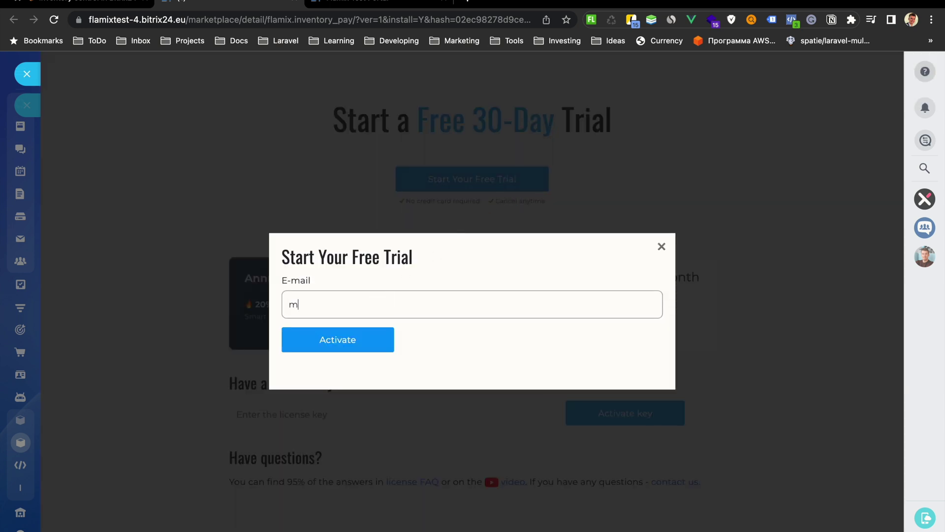
pyautogui.write('yrealemail@test.com')
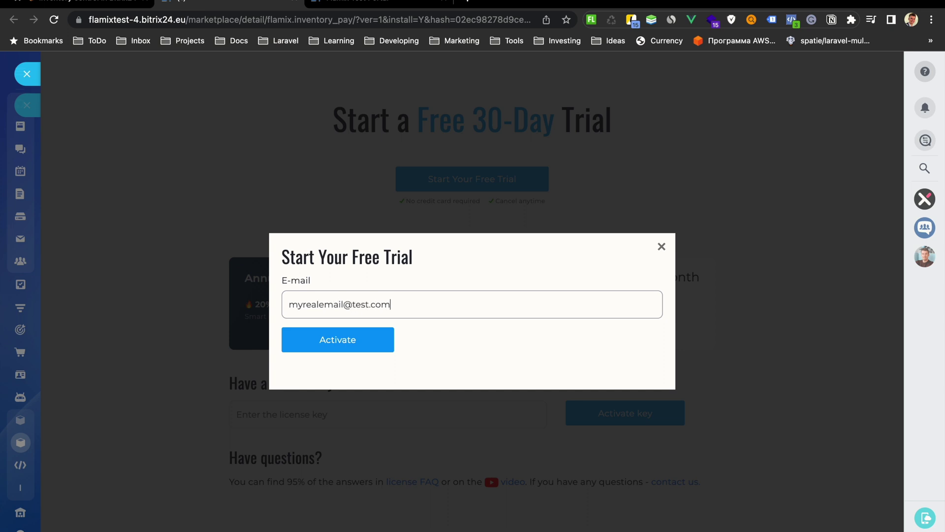
pyautogui.click(359, 342)
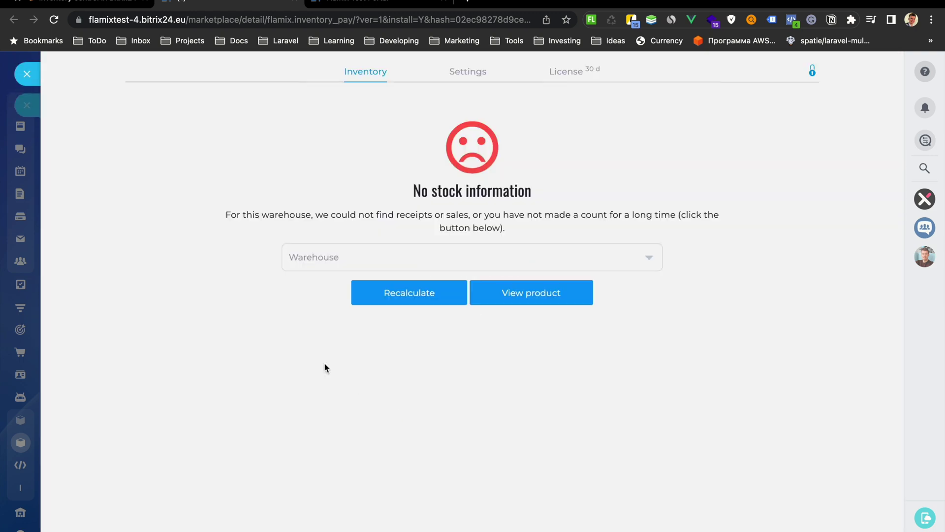
# Save the default shipping warehouse as Warehouse and accounting as Recalculate every time.
pyautogui.click(476, 79)
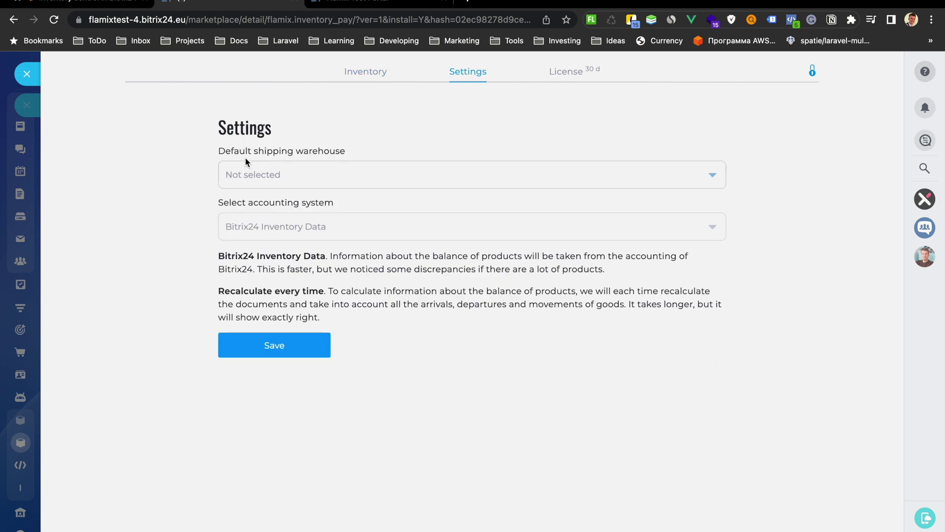
pyautogui.click(256, 176)
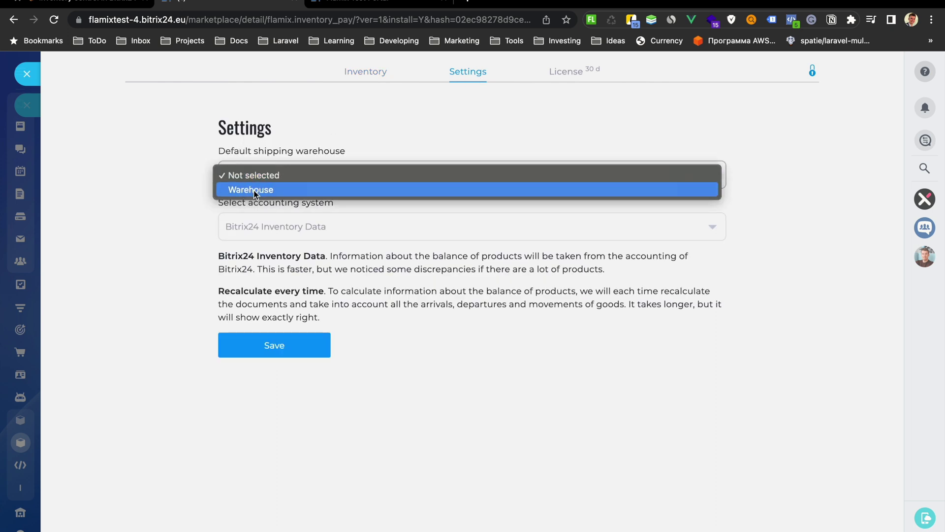
pyautogui.click(258, 190)
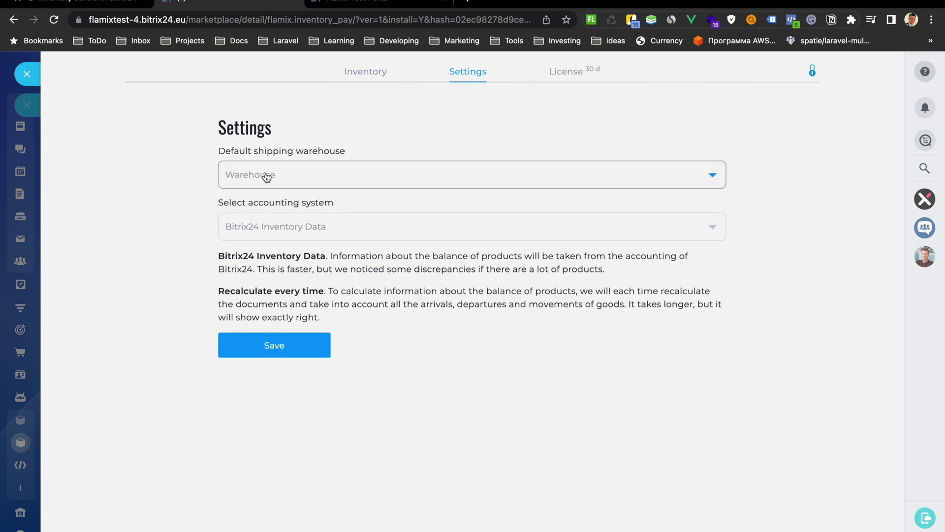
pyautogui.click(265, 227)
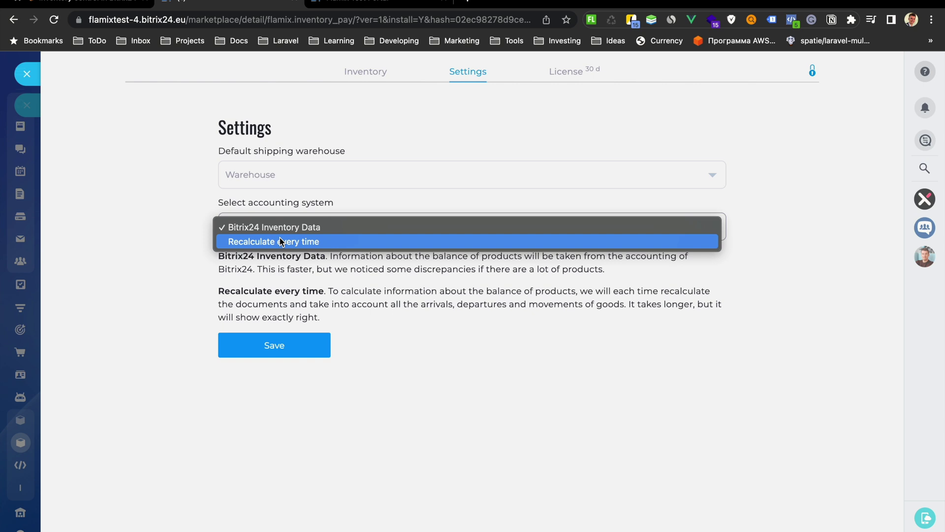
pyautogui.click(280, 239)
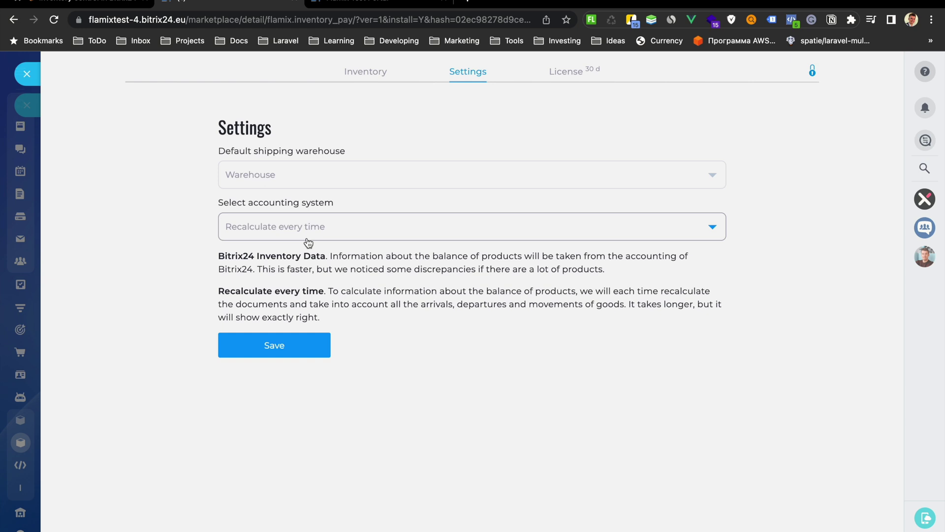
pyautogui.click(282, 344)
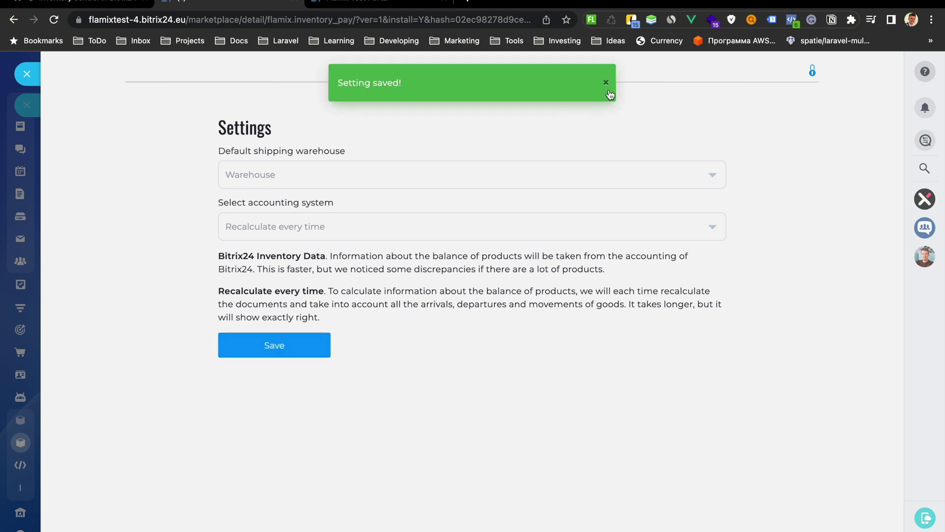
pyautogui.click(606, 84)
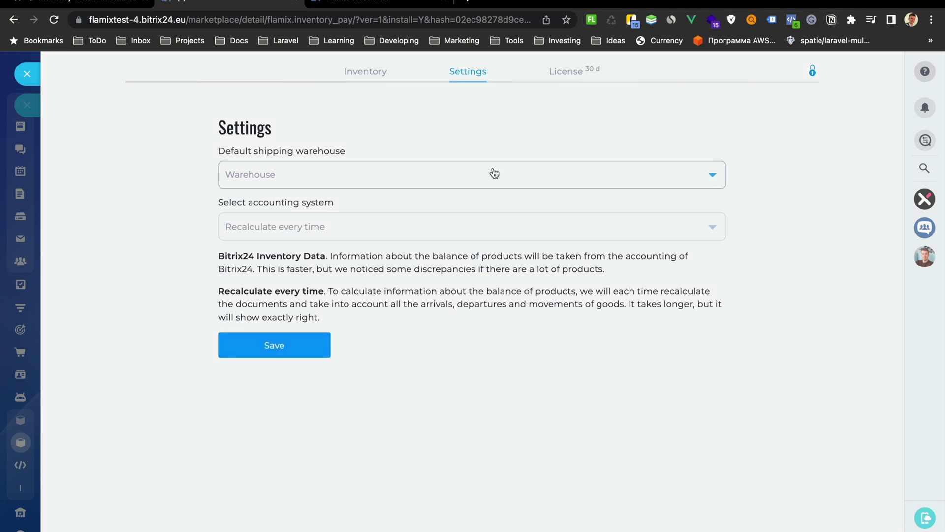
# Recalculate the warehouse stock and load the inventory table for iMac, iPhone and MacBook.
pyautogui.click(368, 77)
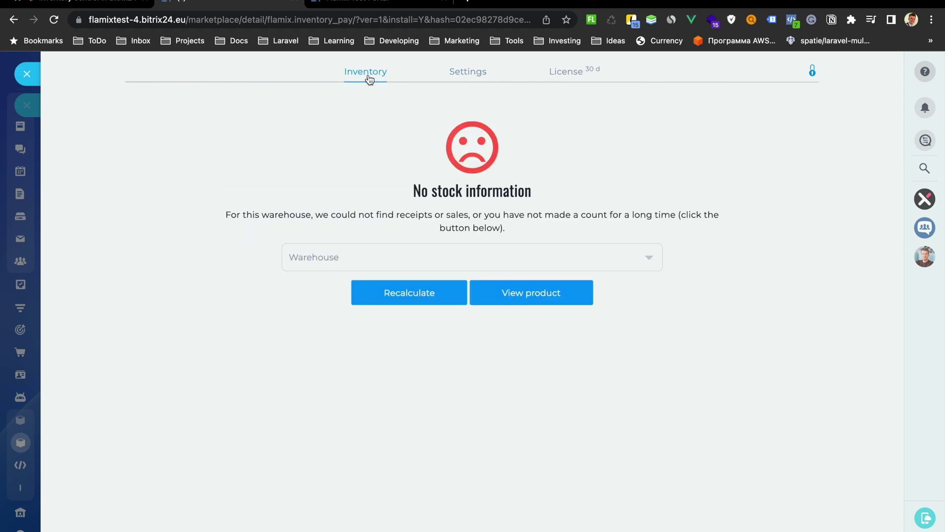
pyautogui.click(351, 257)
pyautogui.click(351, 257)
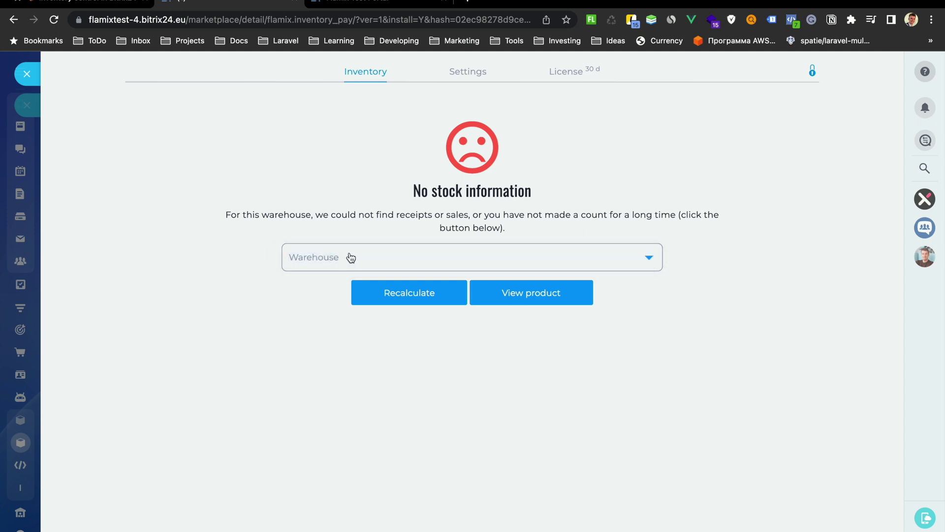
pyautogui.click(399, 293)
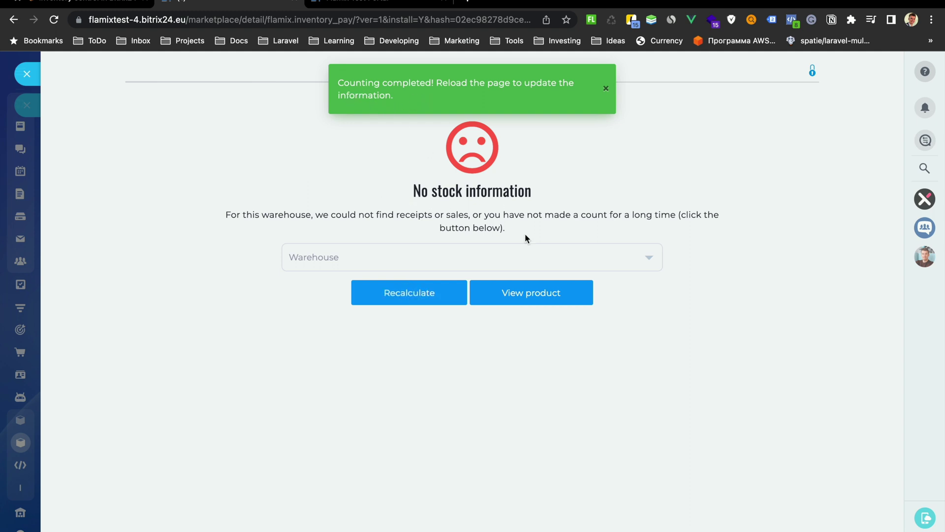
pyautogui.click(528, 294)
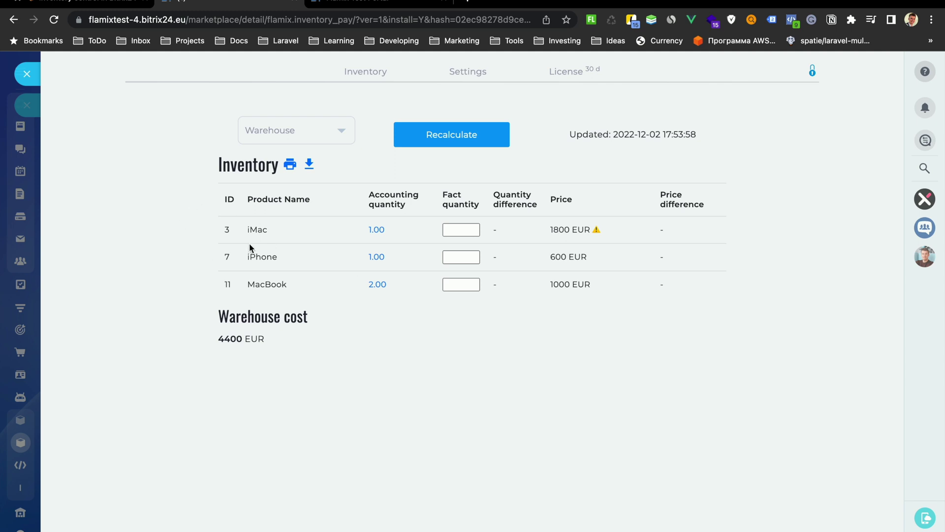
pyautogui.moveTo(250, 230); pyautogui.dragTo(274, 284)
# Open the iMac's stock operations from its 1.00 Accounting quantity link.
pyautogui.click(298, 282)
pyautogui.tripleClick(386, 199)
pyautogui.click(401, 204)
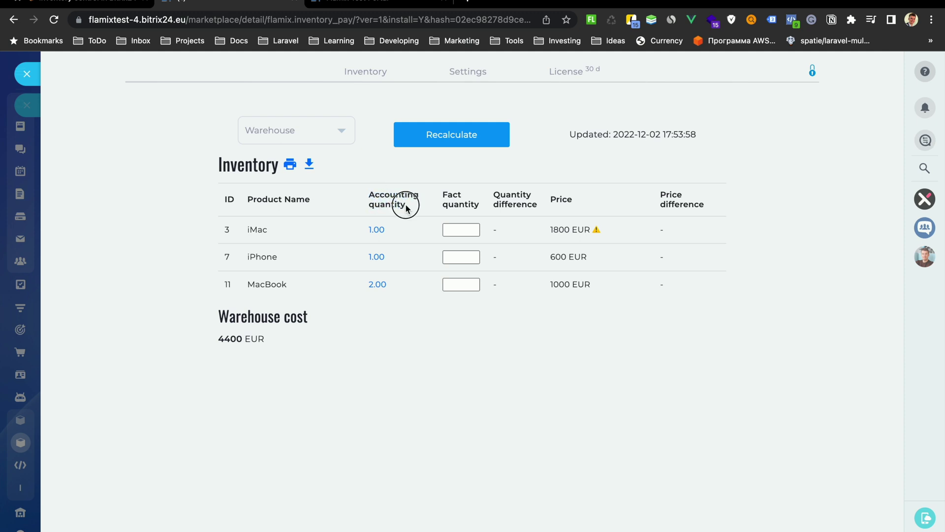
pyautogui.click(377, 231)
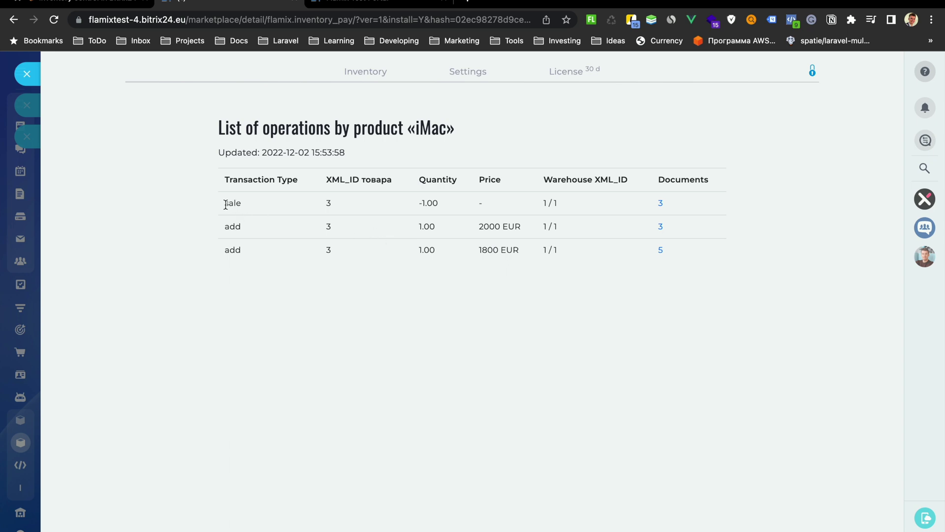
# Review the iMac's sale and add entries at 2000 EUR, checking stock adjustment document 3.
pyautogui.doubleClick(230, 203)
pyautogui.moveTo(234, 203); pyautogui.dragTo(419, 204)
pyautogui.doubleClick(241, 226)
pyautogui.moveTo(234, 226); pyautogui.dragTo(235, 250)
pyautogui.click(419, 231)
pyautogui.moveTo(480, 227); pyautogui.dragTo(514, 227)
pyautogui.click(488, 249)
pyautogui.click(660, 228)
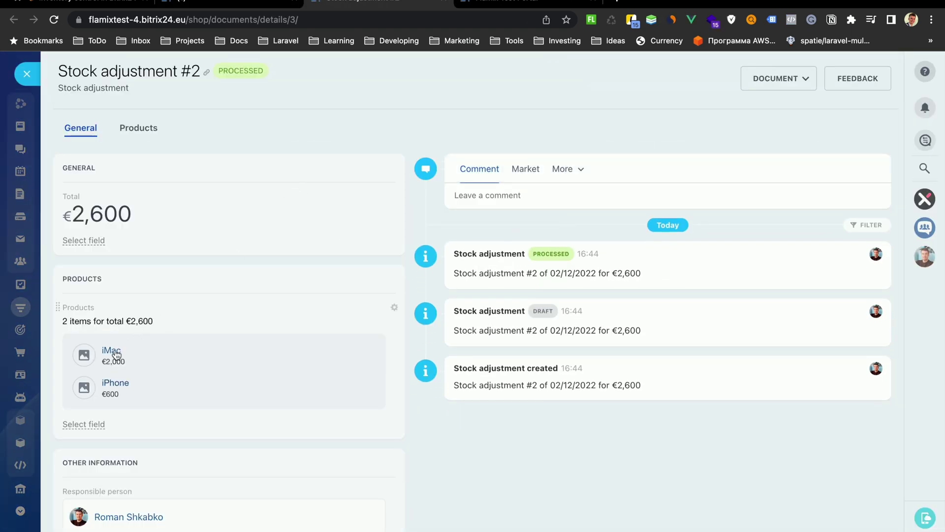
pyautogui.click(248, 2)
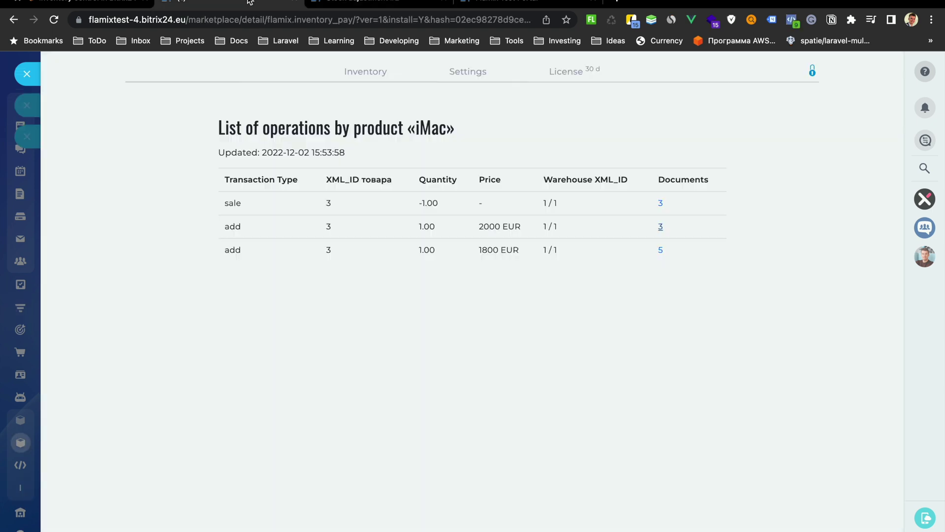
# Close the iMac operations list and check the iMac's 1800 EUR price in the table.
pyautogui.click(32, 75)
pyautogui.moveTo(597, 232)
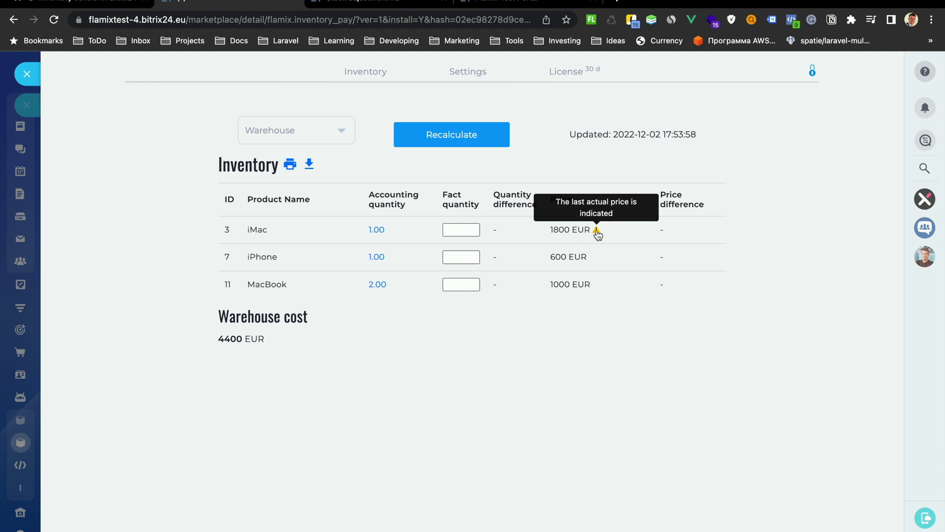
pyautogui.doubleClick(561, 230)
# Recheck the iMac's 2000 and 1800 EUR additions, then print the inventory table.
pyautogui.click(375, 230)
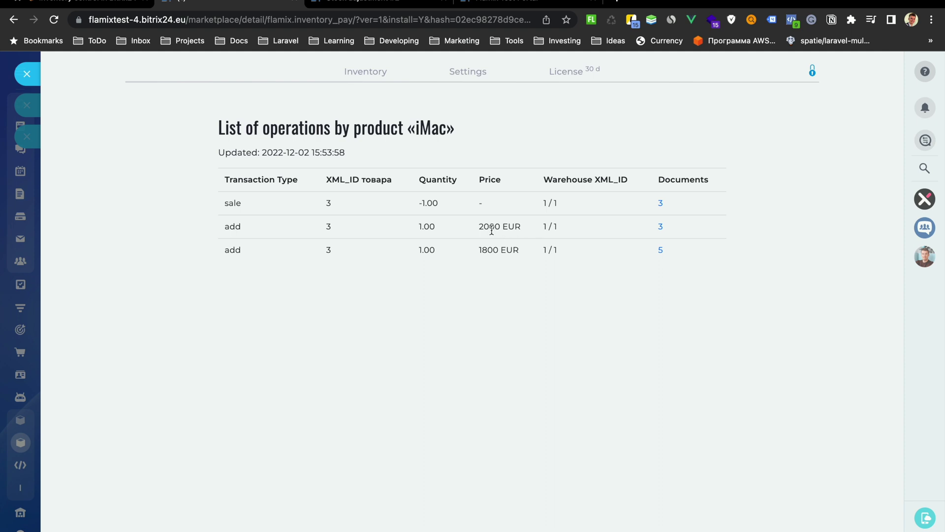
pyautogui.moveTo(479, 226); pyautogui.dragTo(482, 250)
pyautogui.doubleClick(494, 249)
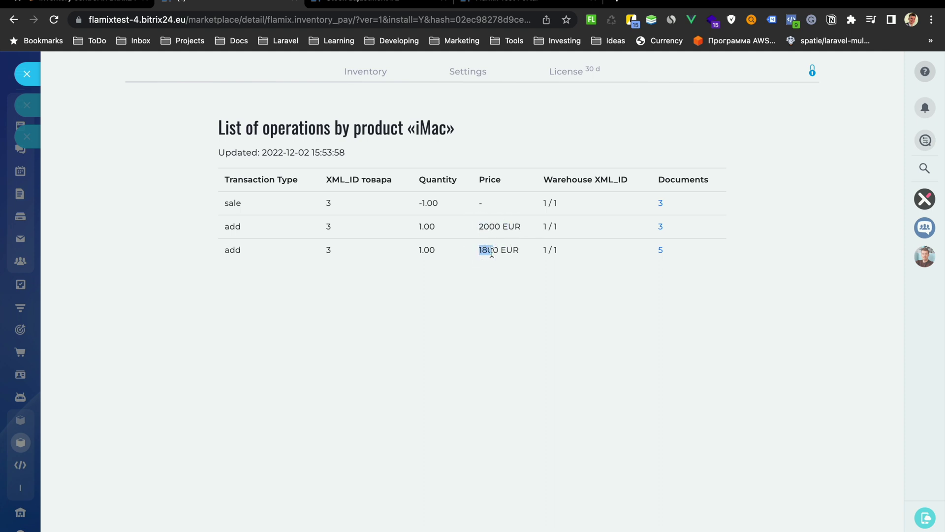
pyautogui.click(27, 75)
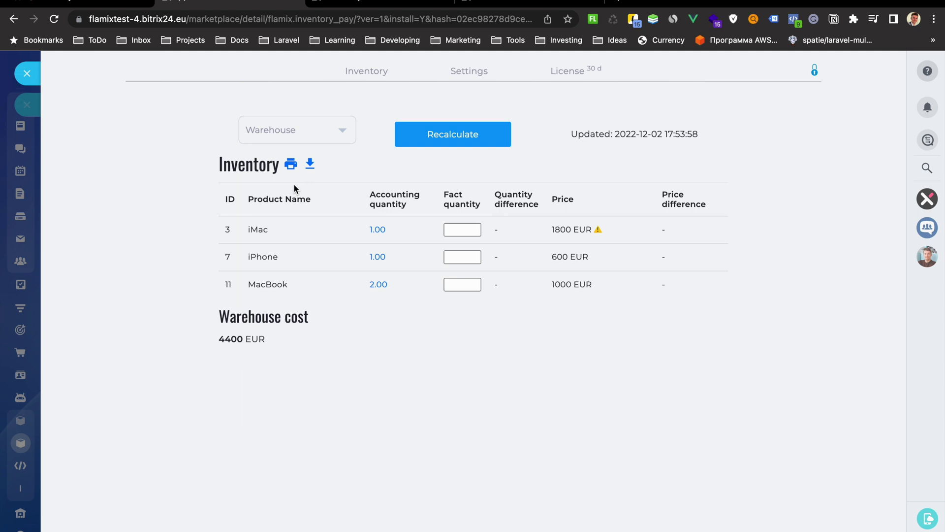
pyautogui.click(291, 164)
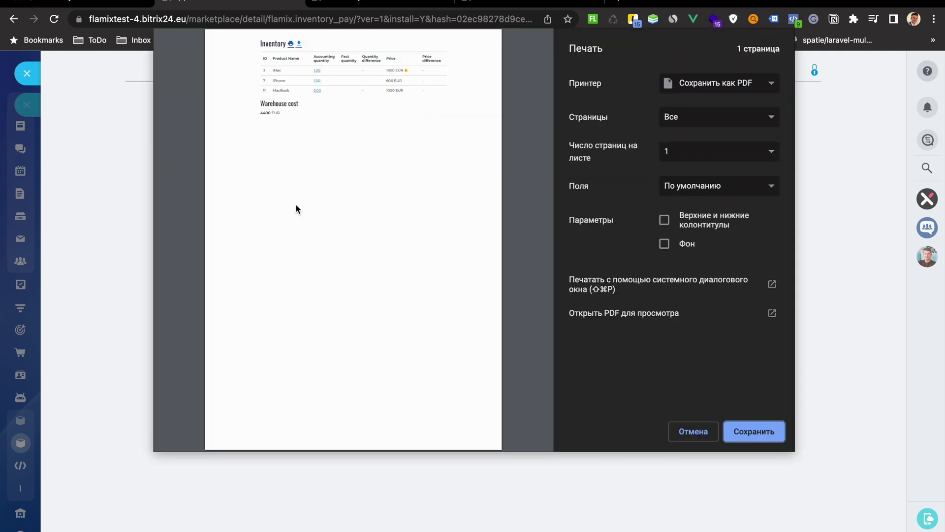
pyautogui.click(695, 431)
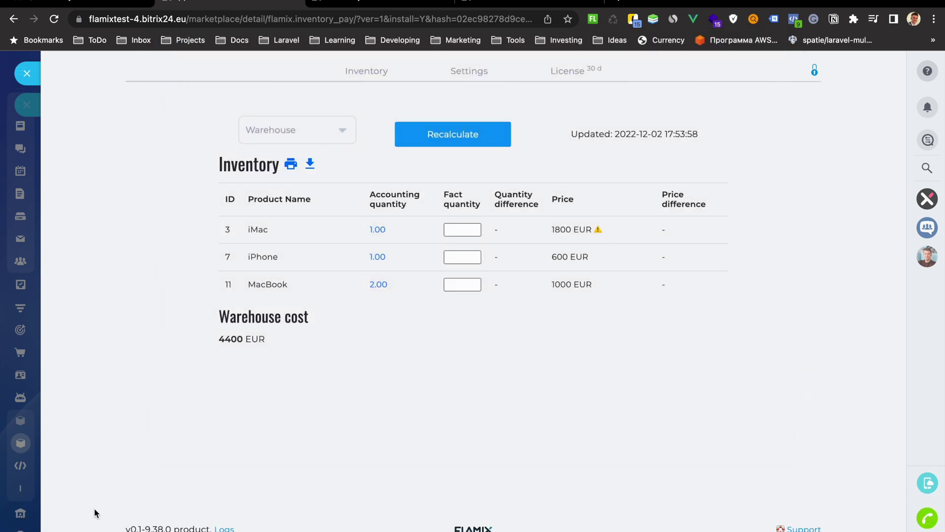
pyautogui.hotkey('ctrl', 'Left')
pyautogui.click(791, 523)
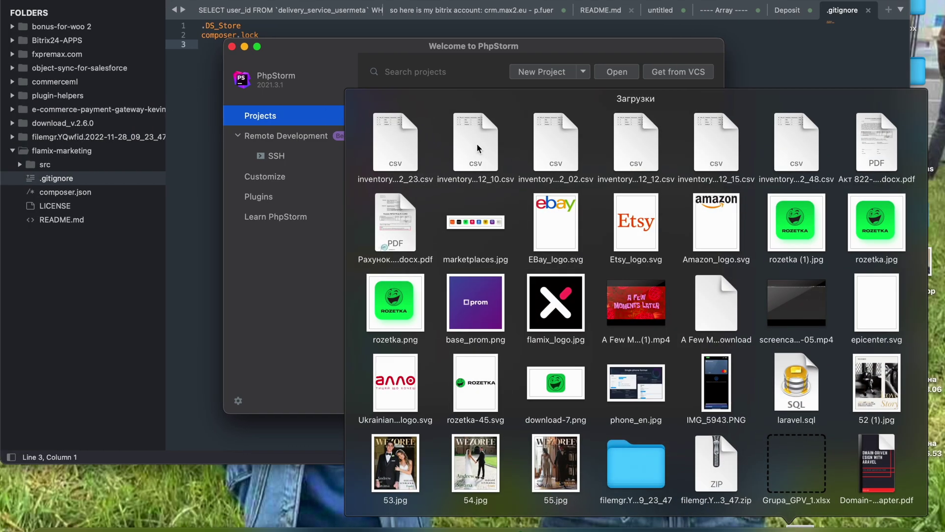
pyautogui.click(403, 143)
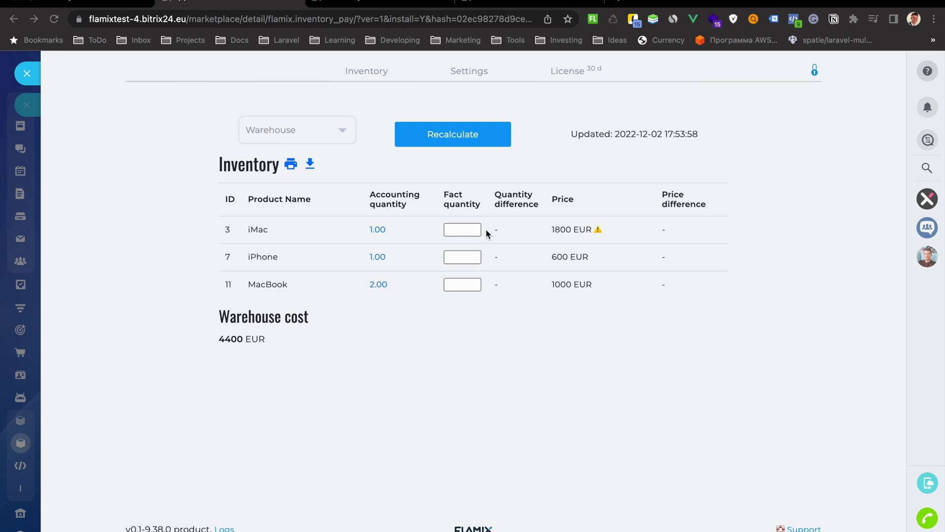
pyautogui.click(453, 229)
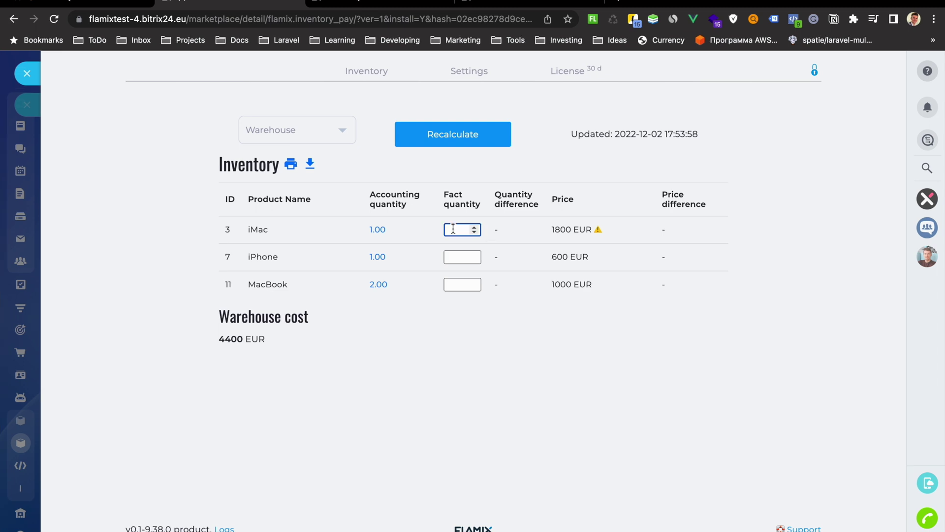
pyautogui.write('0')
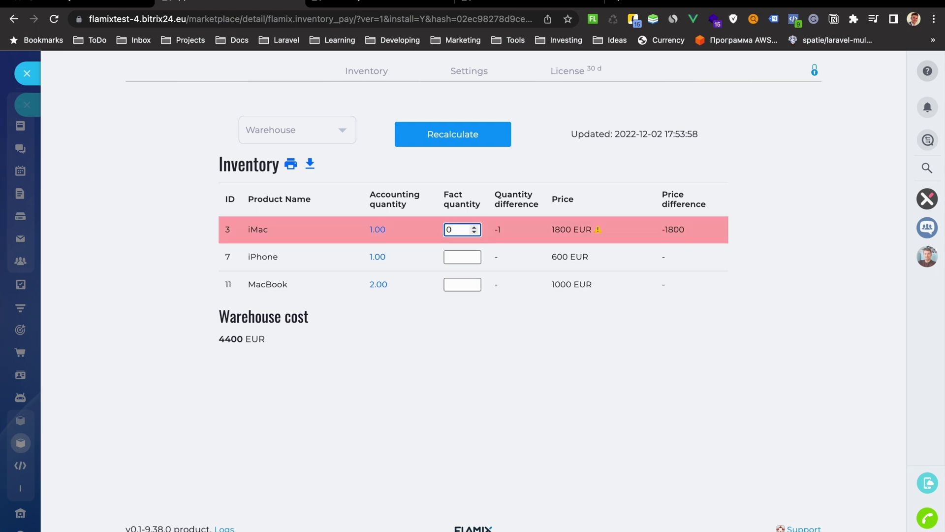
pyautogui.press('BackSpace')
pyautogui.write('3')
pyautogui.press('BackSpace')
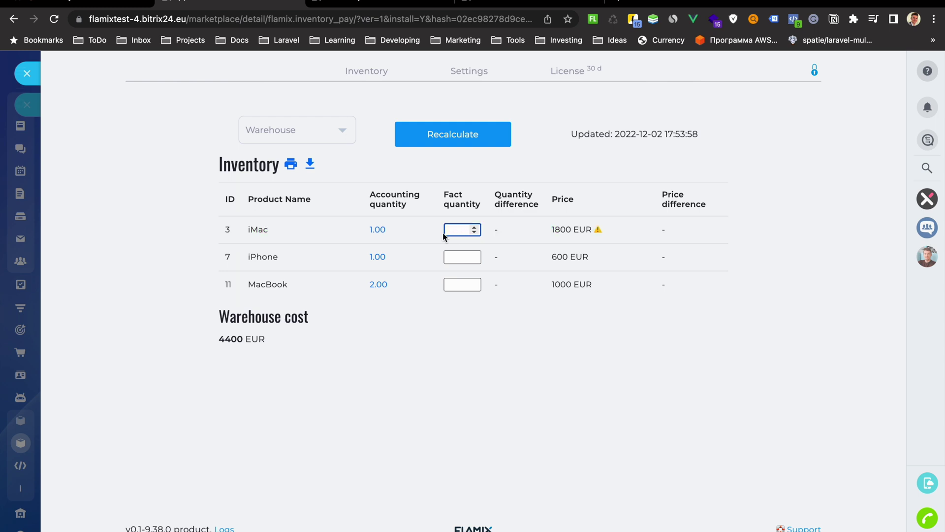
pyautogui.moveTo(227, 319); pyautogui.dragTo(271, 338)
pyautogui.click(308, 341)
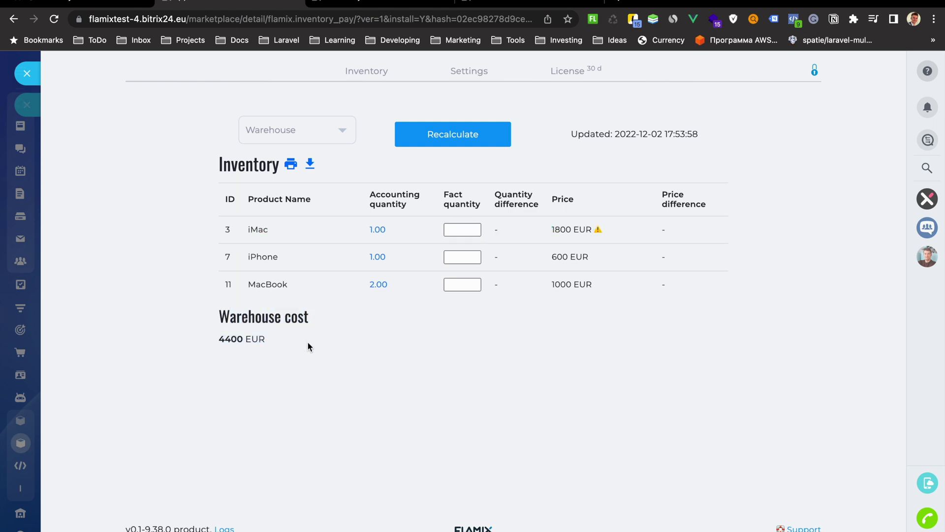